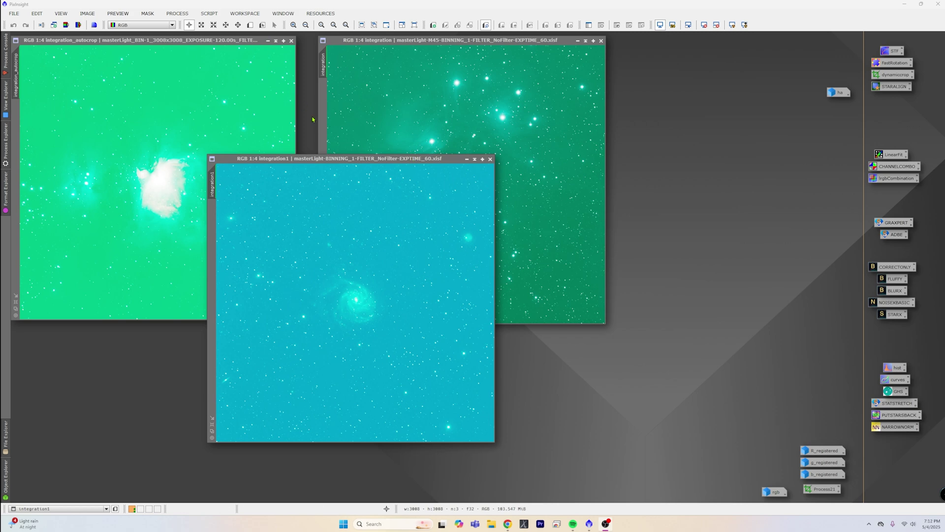
Iconize the galaxy and Pleiades images, park their icons top right, and bring up the Script menu.
left_click(466, 159)
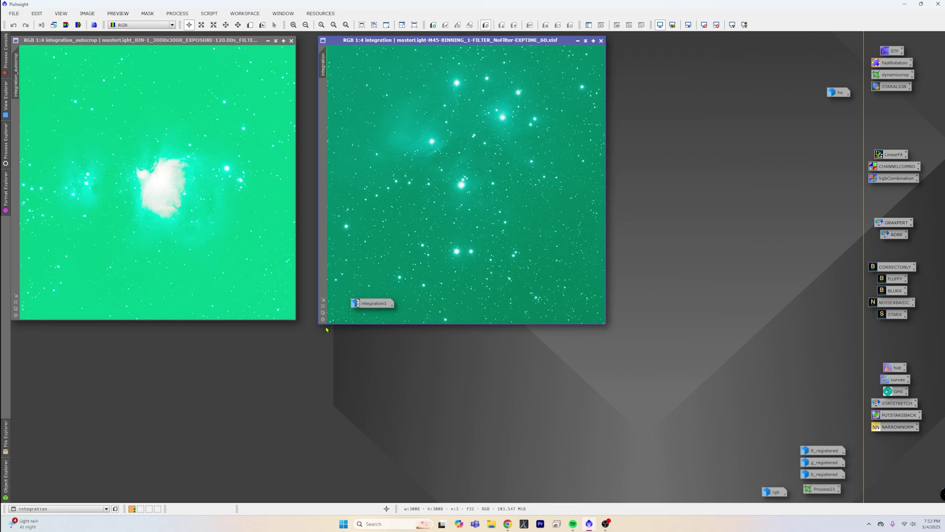
left_click_drag(376, 304, 716, 49)
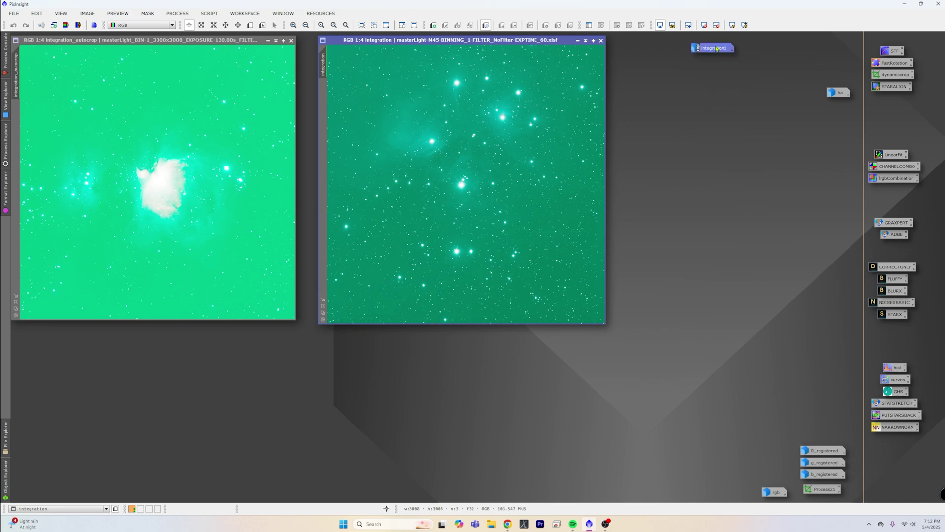
left_click(578, 41)
left_click_drag(480, 186, 715, 62)
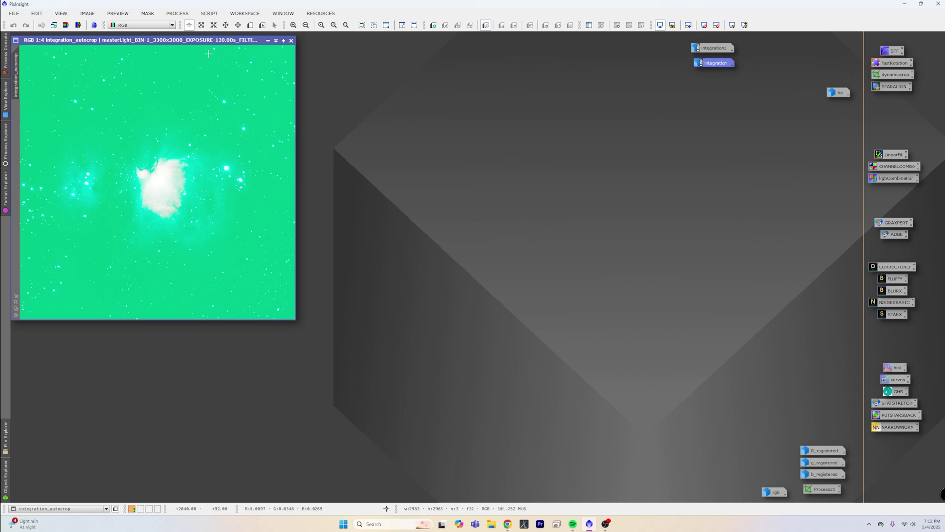
left_click(208, 15)
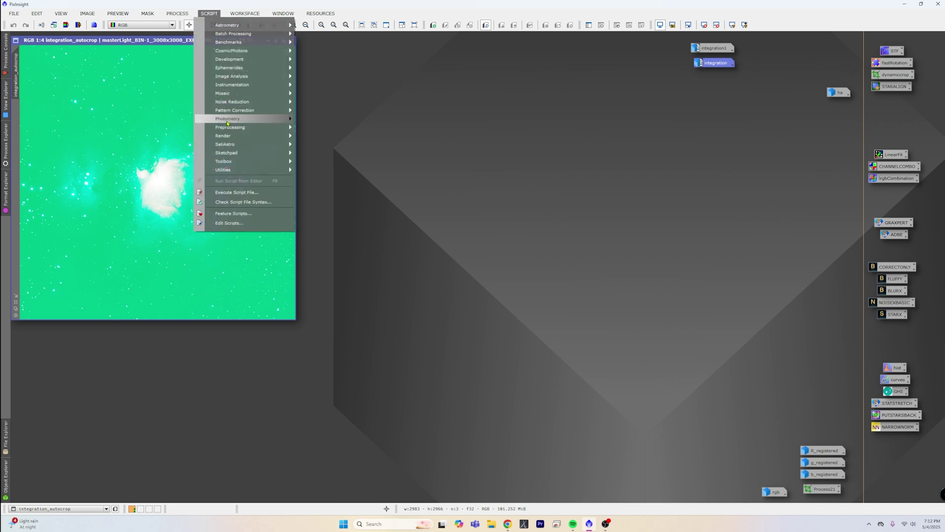
mouse_move(249, 162)
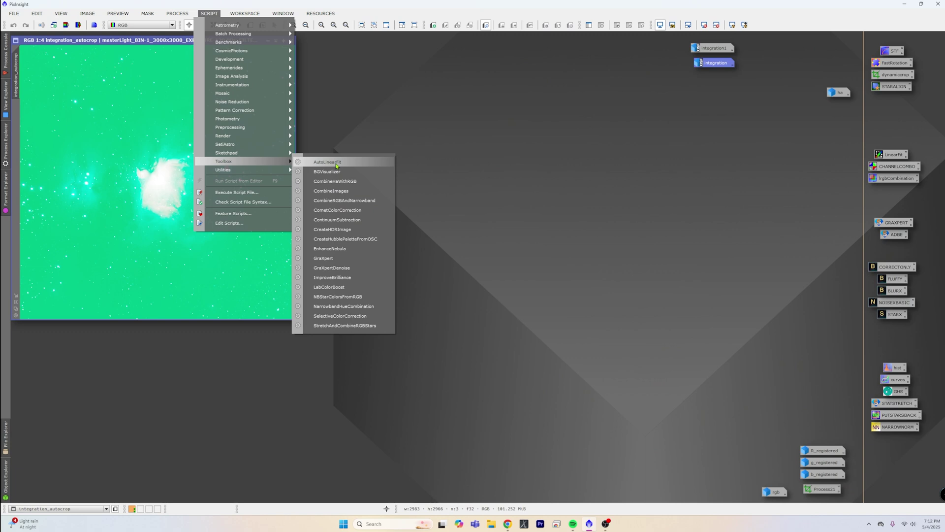
Run AutoLinearFit on integration_autocrop with Lowest mean as the reference channel.
left_click(336, 165)
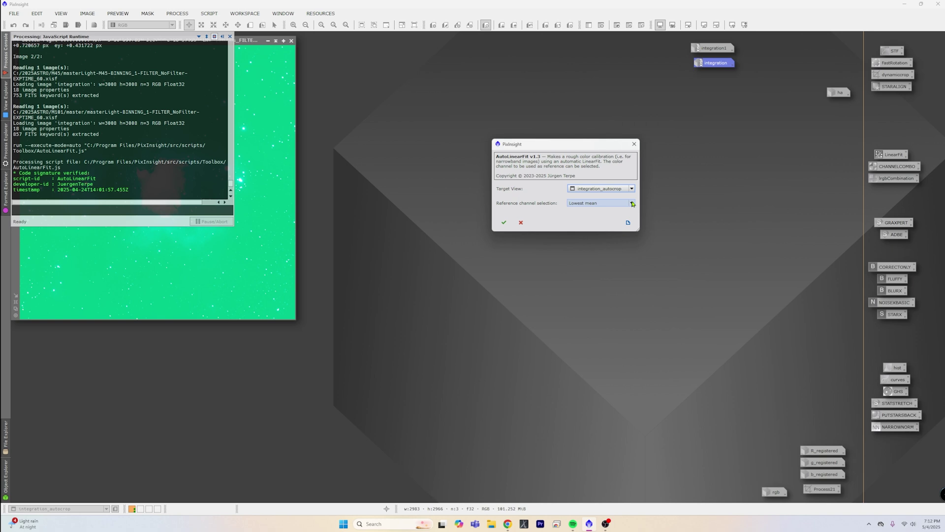
left_click(631, 204)
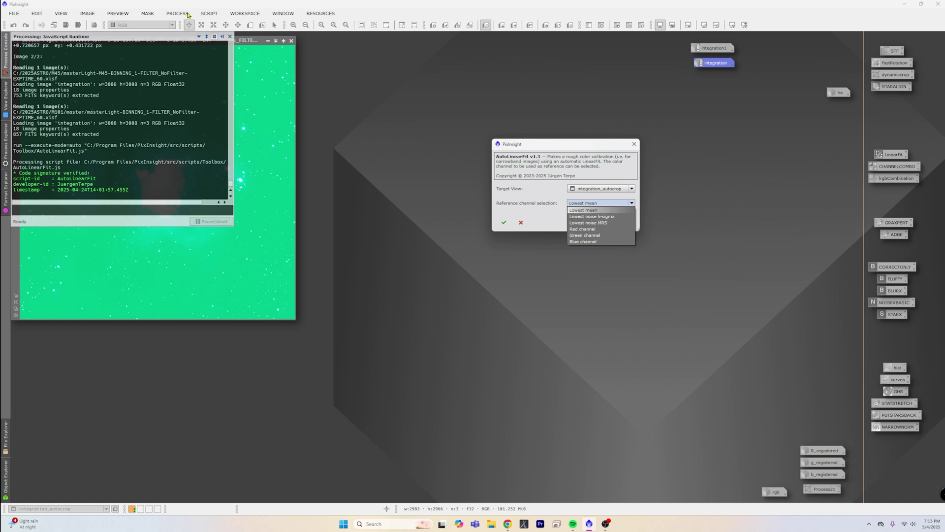
left_click(538, 147)
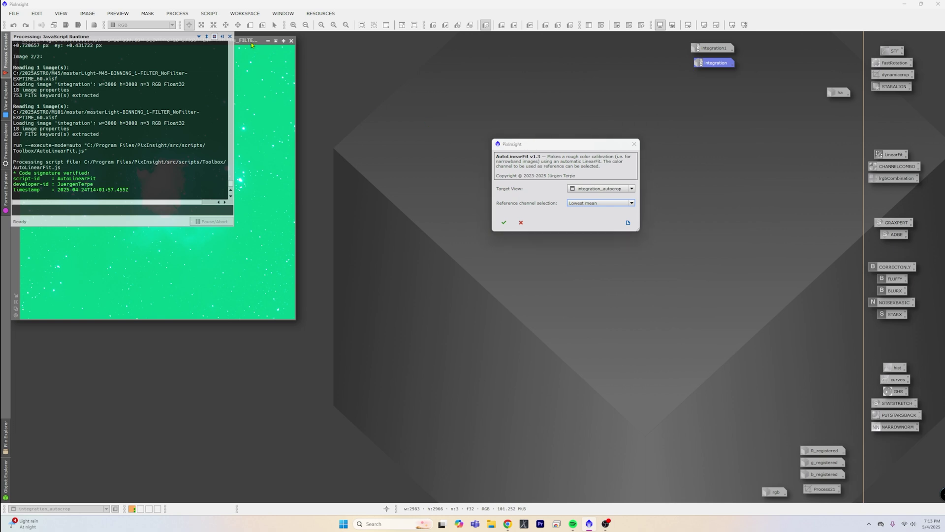
left_click(505, 223)
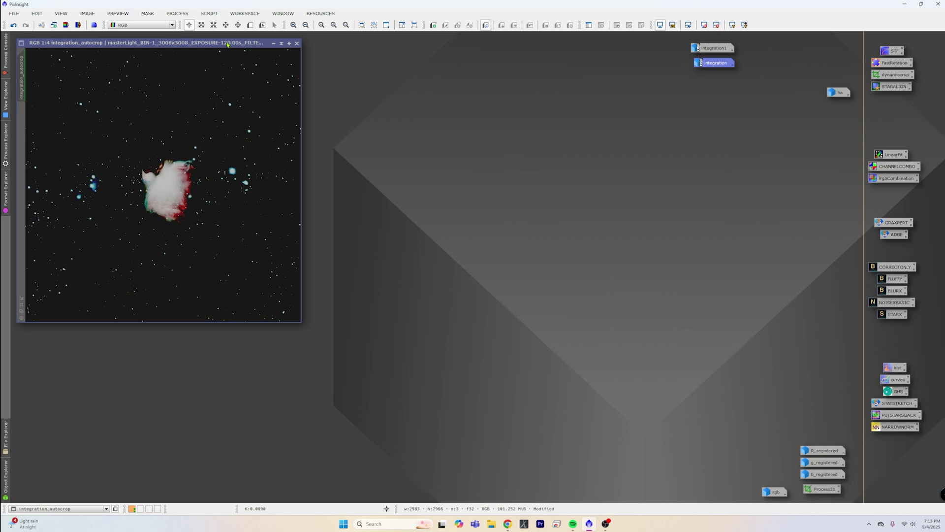
Centre the Orion image window, then reset and re-apply the STF AutoStretch.
left_click_drag(239, 40, 573, 64)
left_click(704, 25)
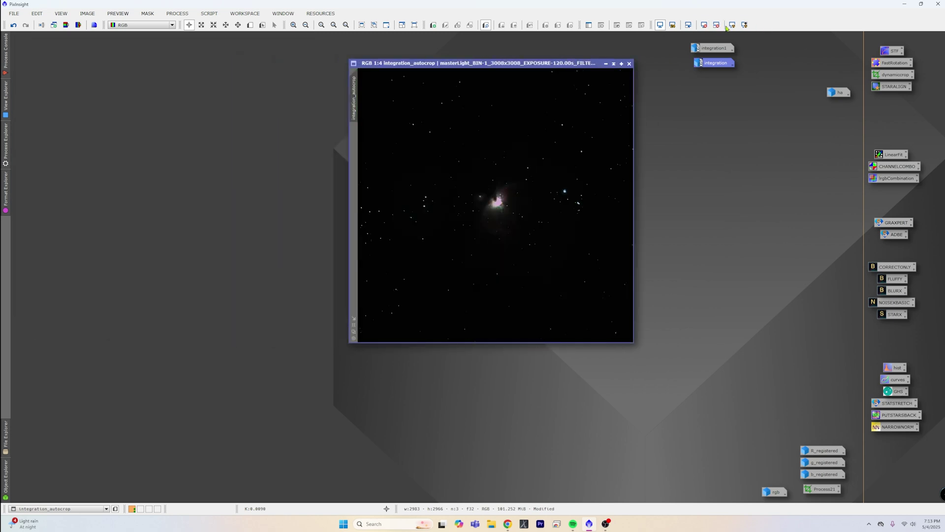
left_click(732, 24)
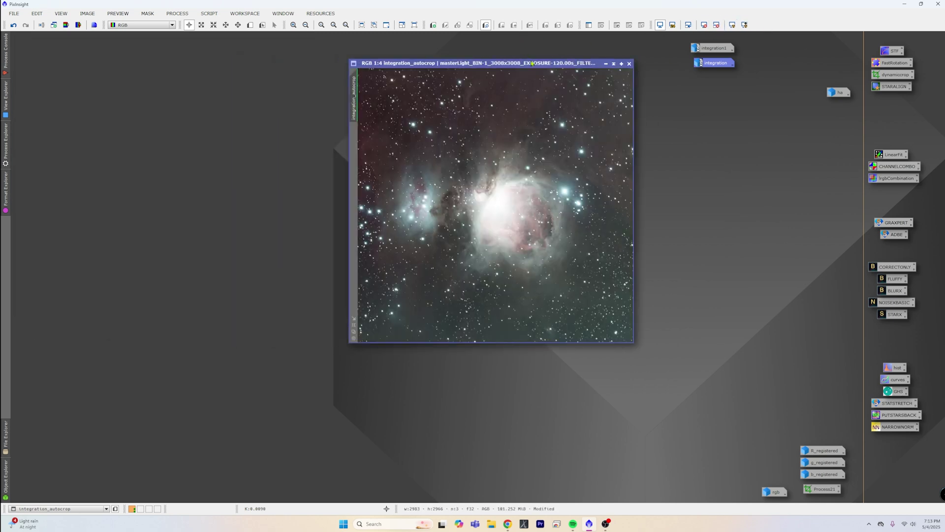
left_click_drag(530, 63, 440, 79)
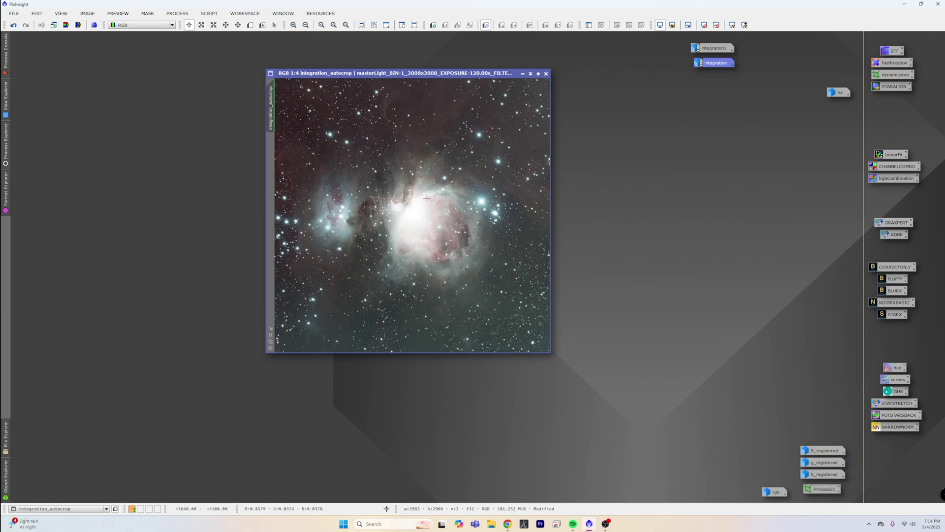
Run the AutoColor script from Script > Utilities on the Orion image.
left_click(209, 13)
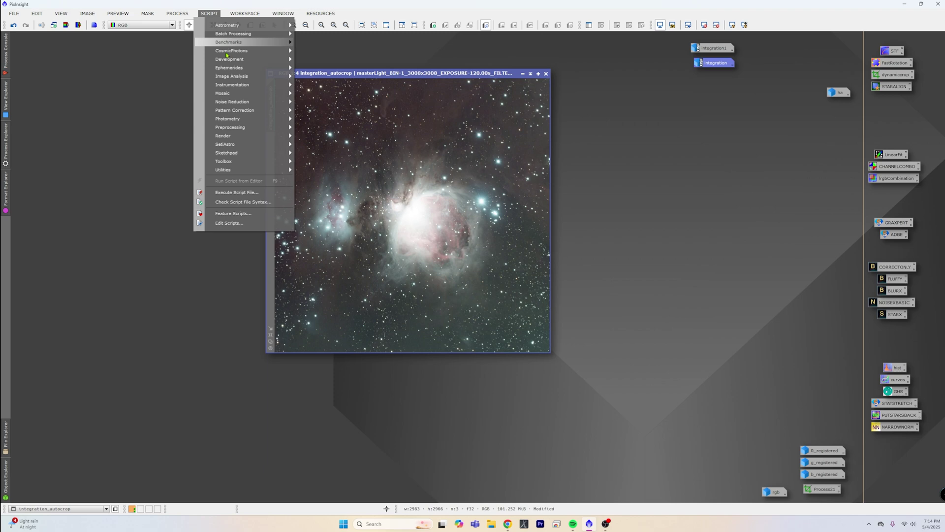
mouse_move(263, 169)
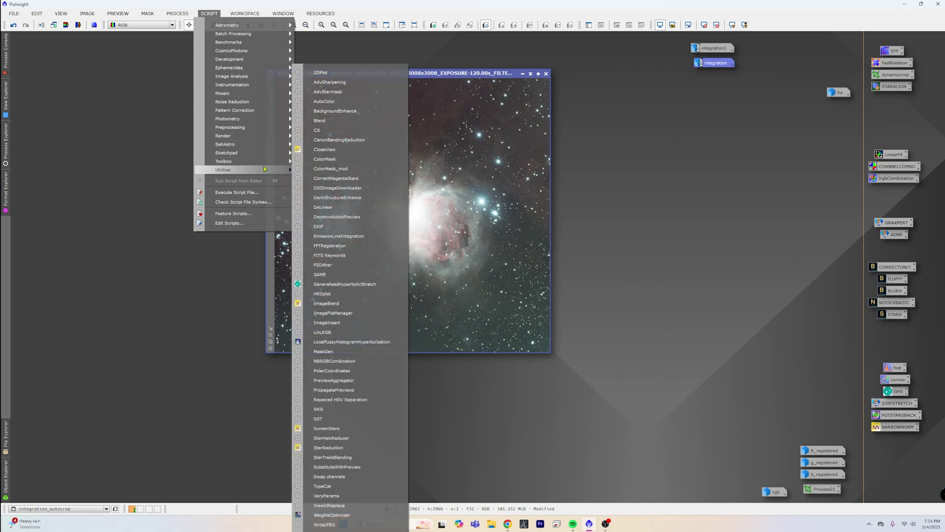
left_click(350, 102)
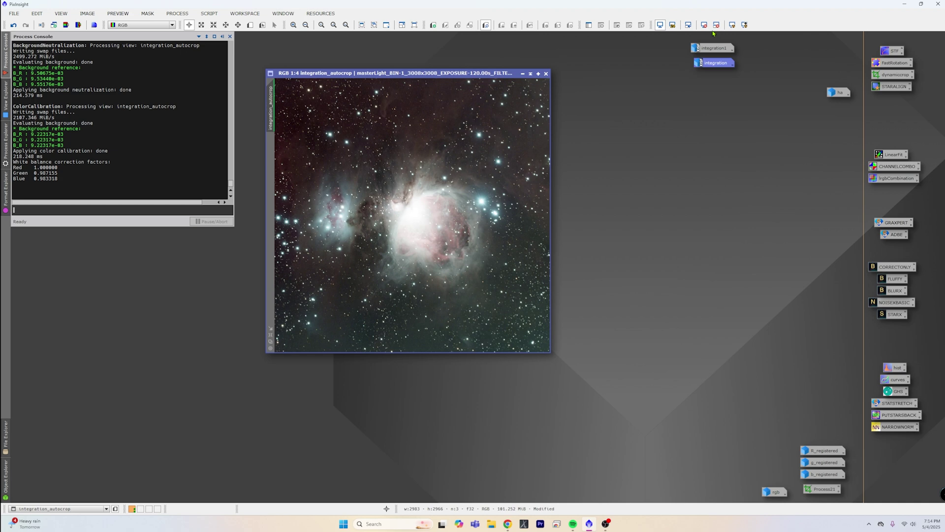
Reset and re-apply the STF AutoStretch, shifting the image window further left.
left_click(704, 25)
left_click(733, 25)
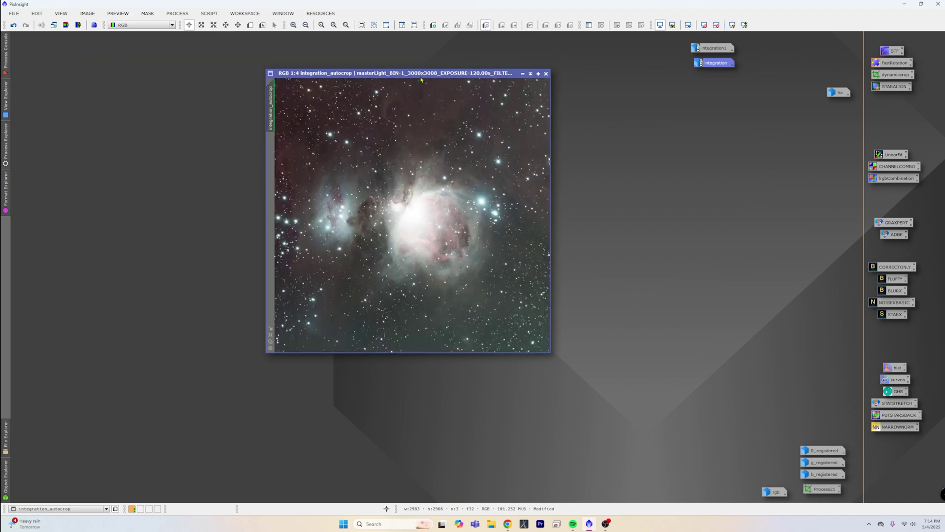
left_click_drag(423, 75, 338, 70)
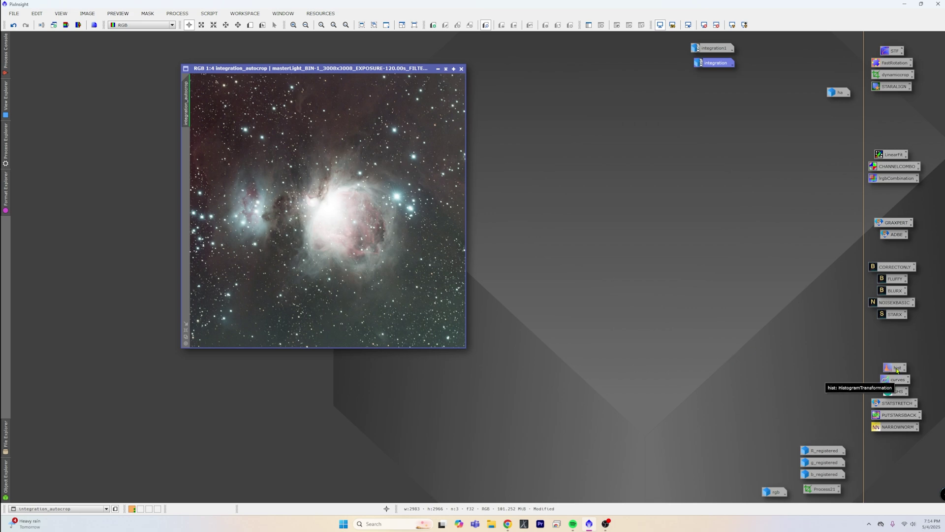
Inspect the green channel histogram, then apply SCNR green removal (Average Neutral, 1.00) to the image.
double_click(897, 369)
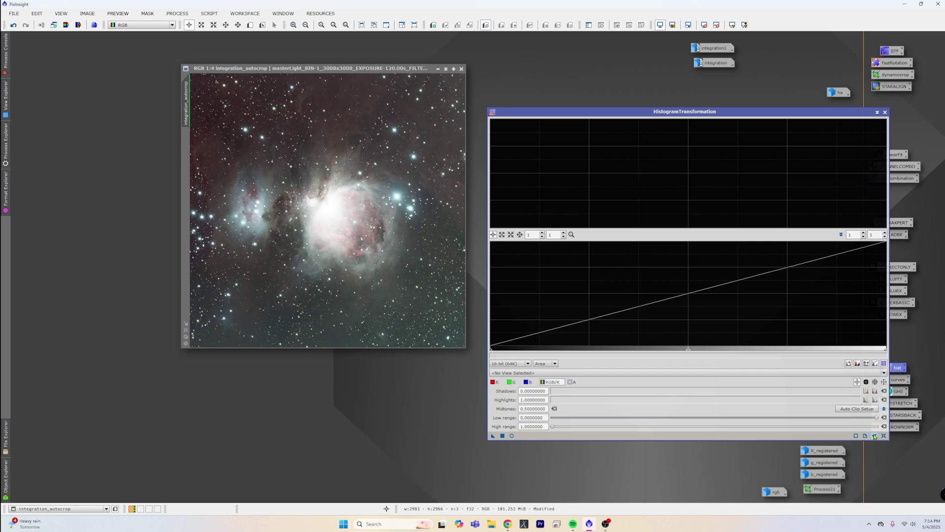
left_click(875, 436)
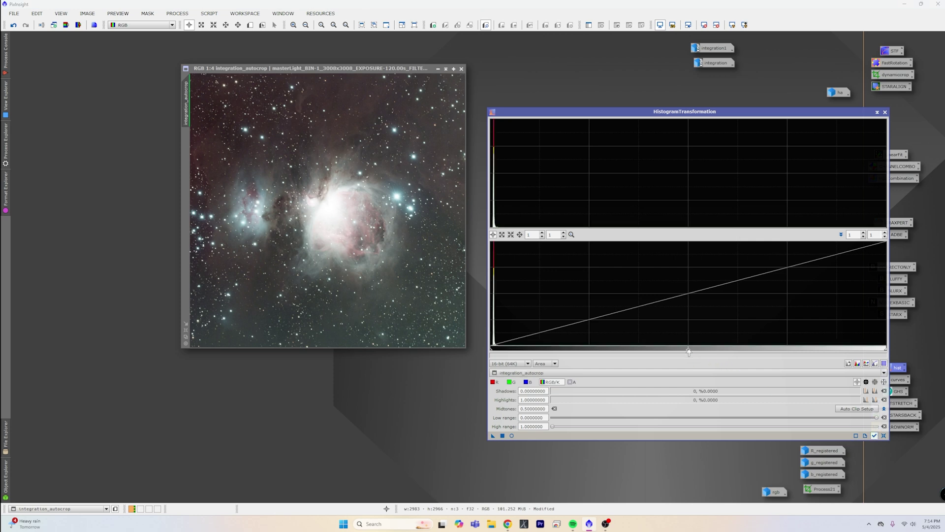
scroll(532, 235, "up", 3)
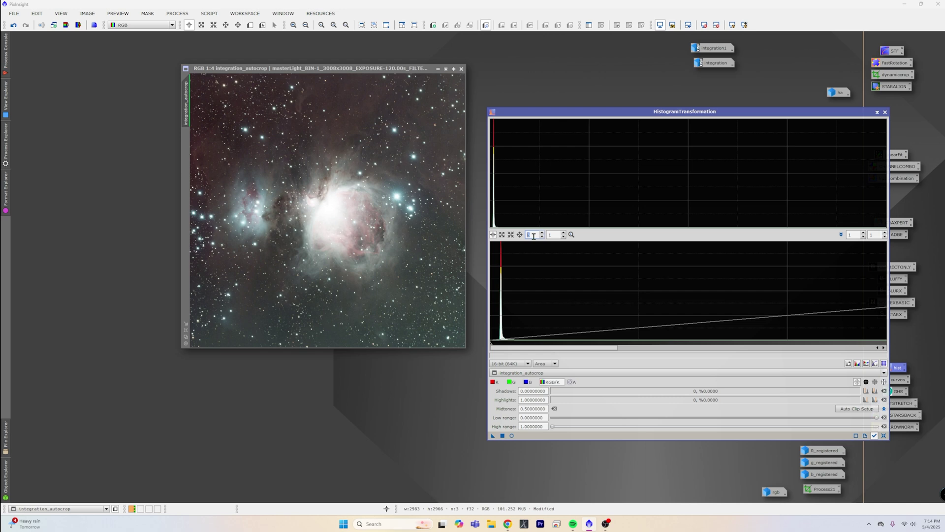
scroll(533, 235, "up", 10)
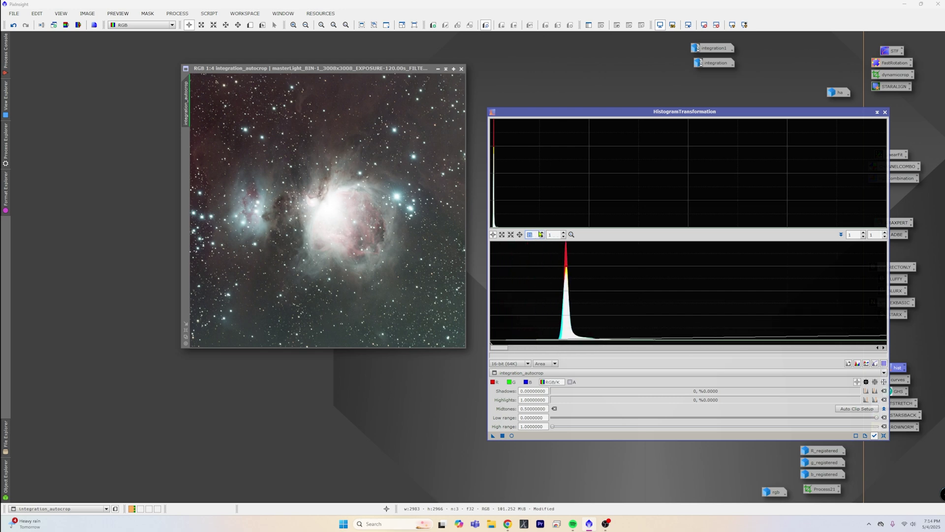
scroll(536, 235, "up", 10)
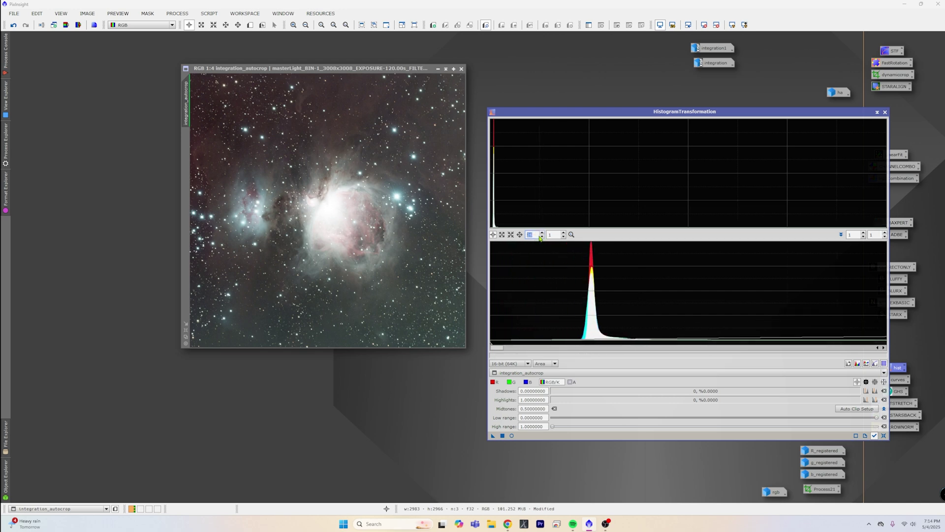
scroll(540, 238, "up", 7)
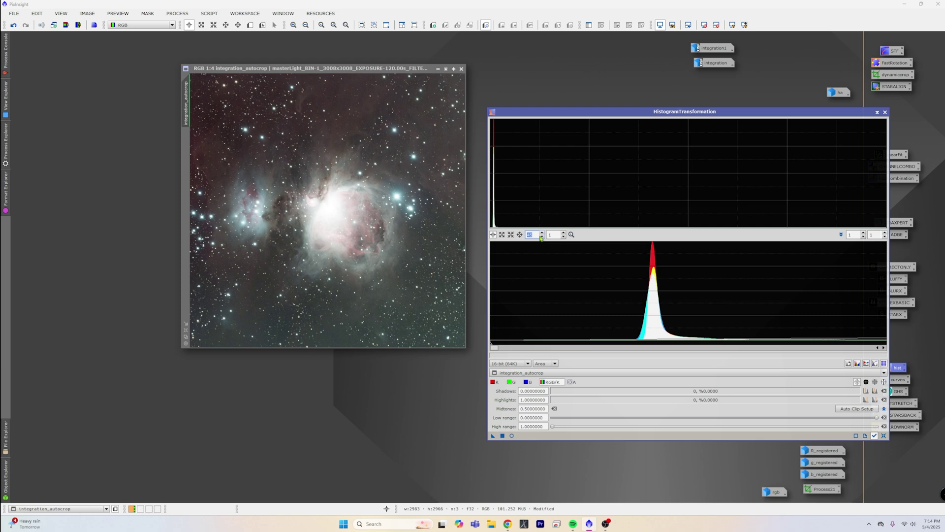
scroll(540, 238, "up", 2)
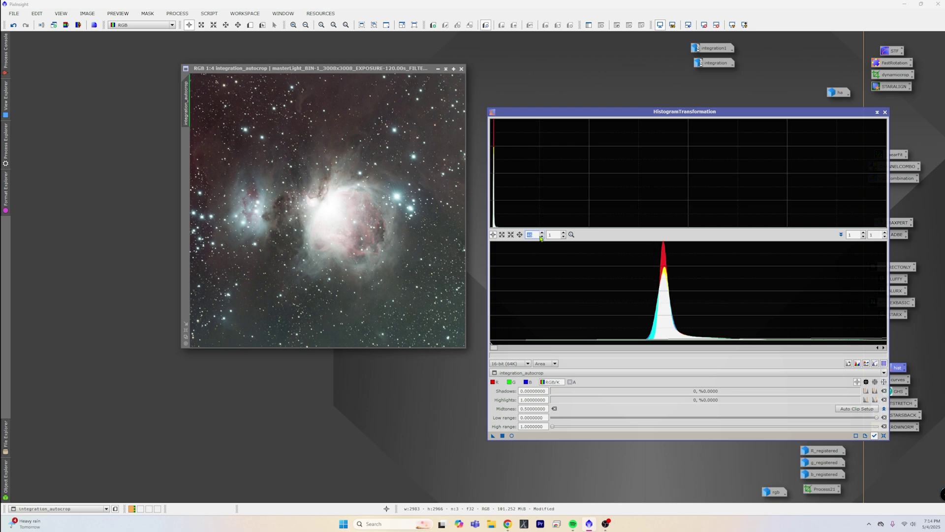
left_click(514, 382)
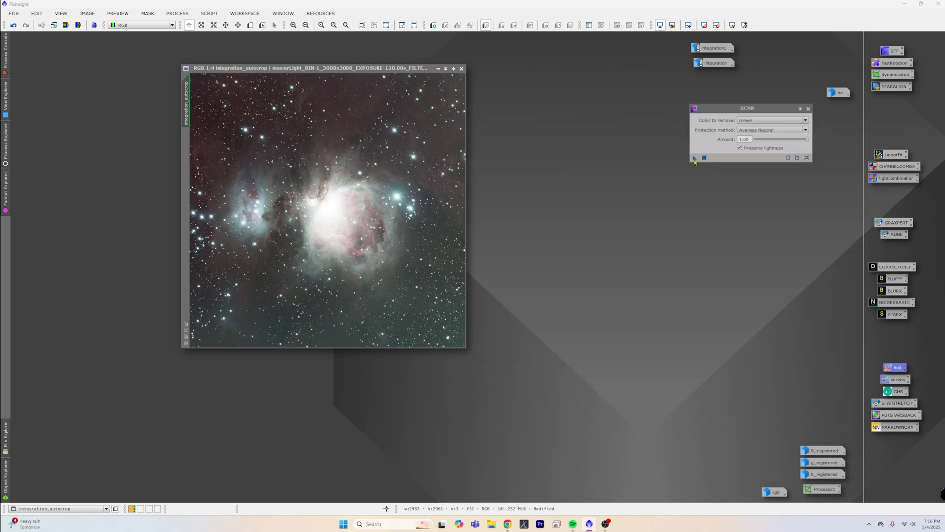
left_click_drag(695, 157, 310, 228)
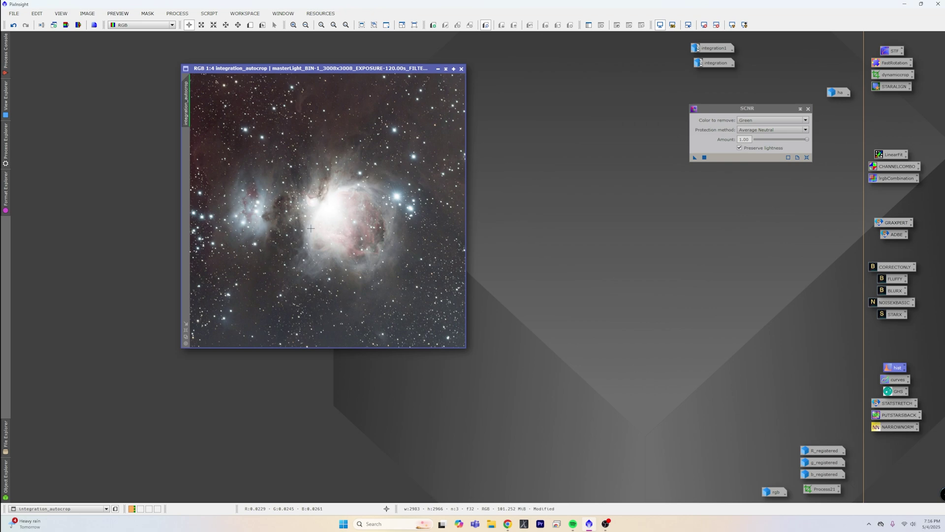
Close SCNR and reopen HistogramTransformation on integration_autocrop.
left_click(808, 109)
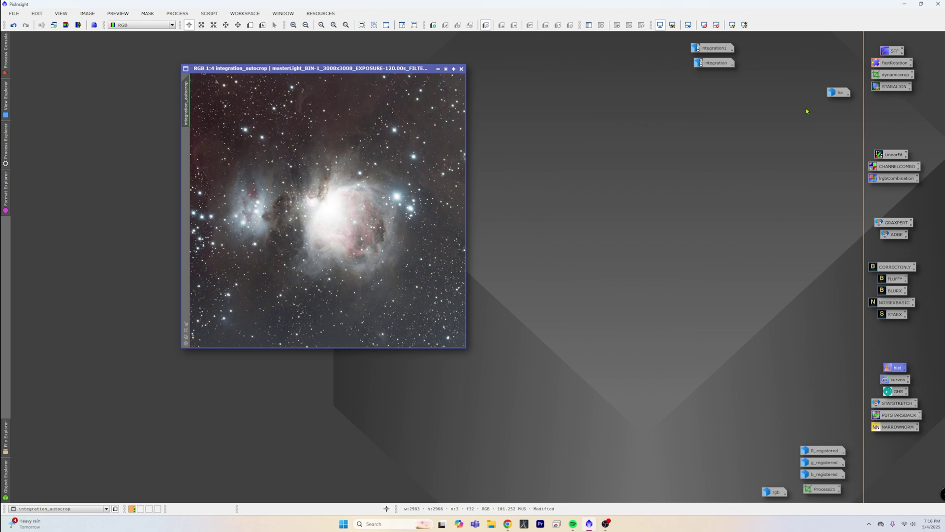
double_click(896, 368)
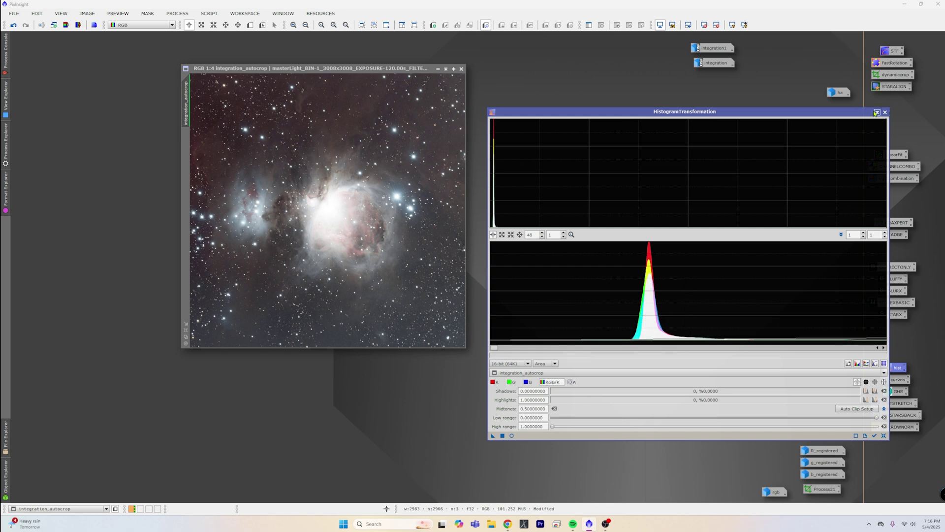
Open the ScreenTransferFunction settings, then return to HistogramTransformation showing the green channel.
double_click(891, 52)
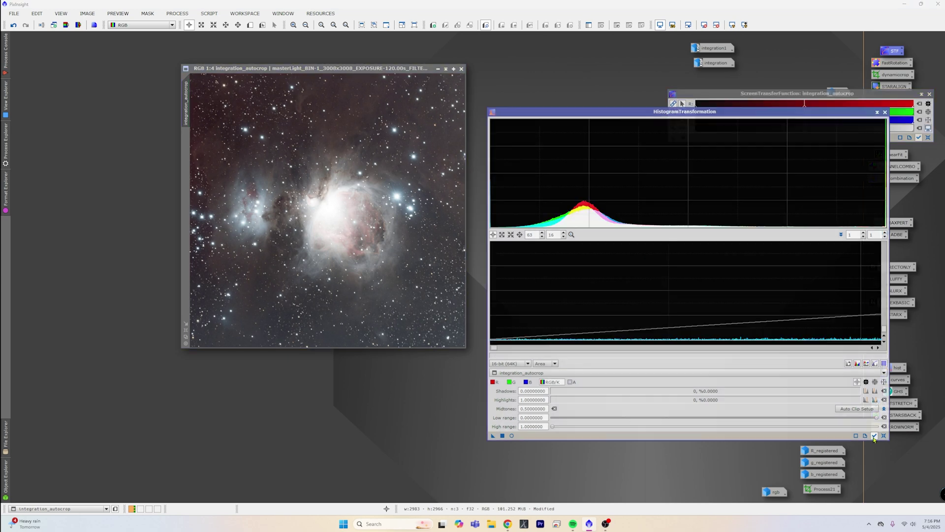
left_click(558, 223)
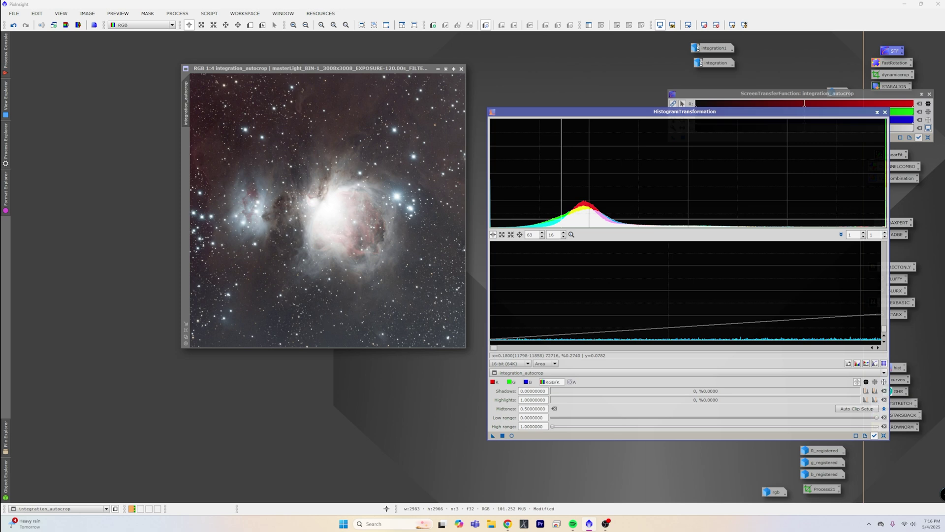
left_click(515, 383)
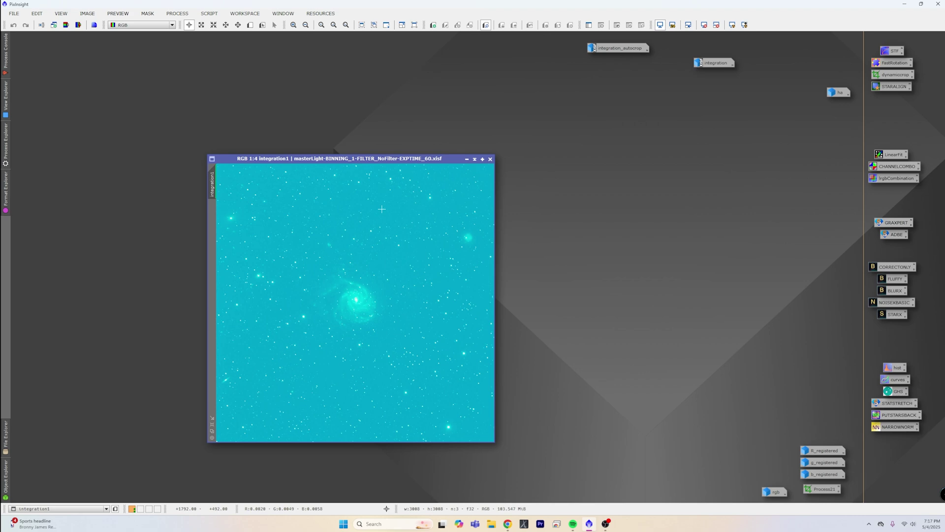
Run AutoLinearFit on integration1 with Lowest mean and auto-stretch the galaxy display.
left_click(210, 13)
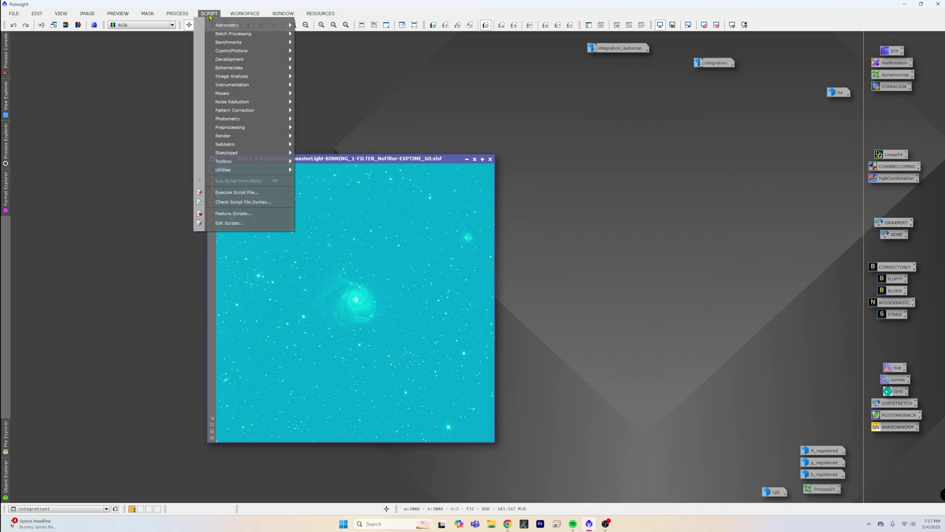
mouse_move(258, 161)
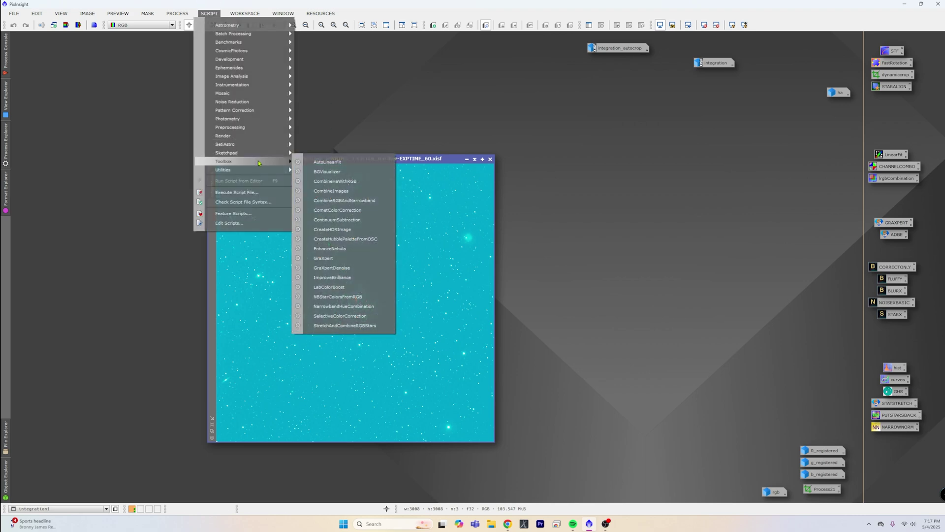
left_click(316, 161)
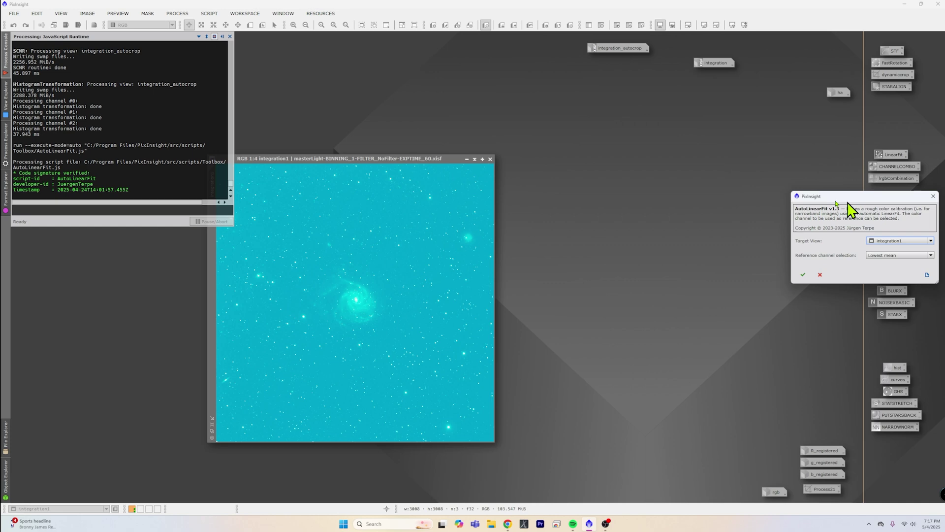
left_click(663, 277)
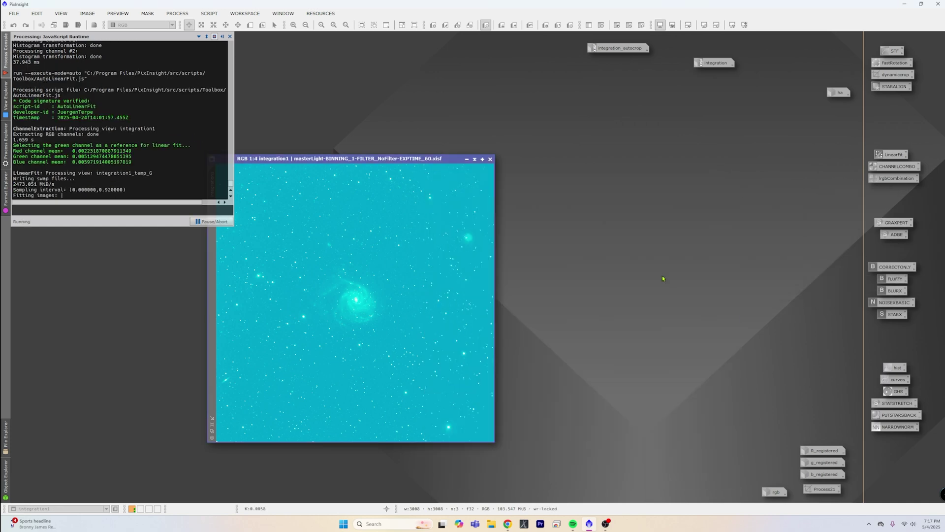
left_click(731, 27)
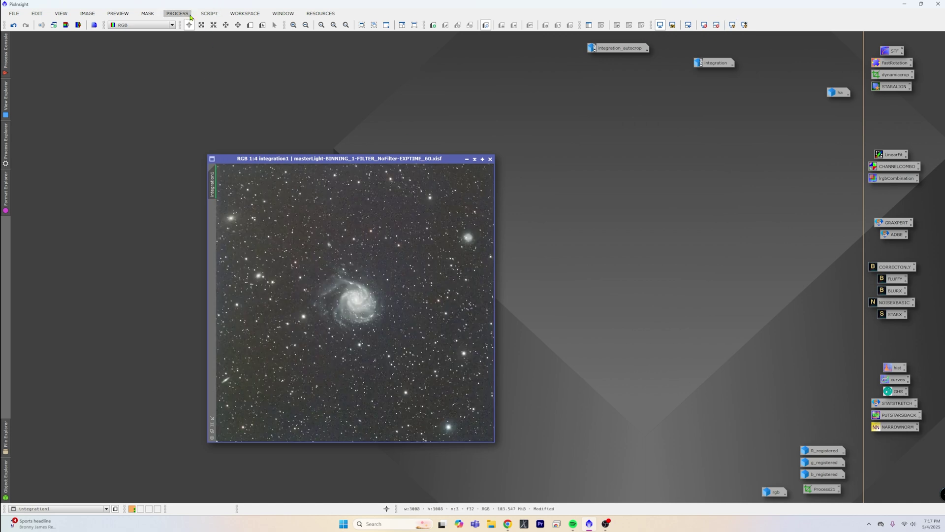
left_click(208, 13)
Apply AutoColor to integration1 and minimize the galaxy window.
mouse_move(246, 169)
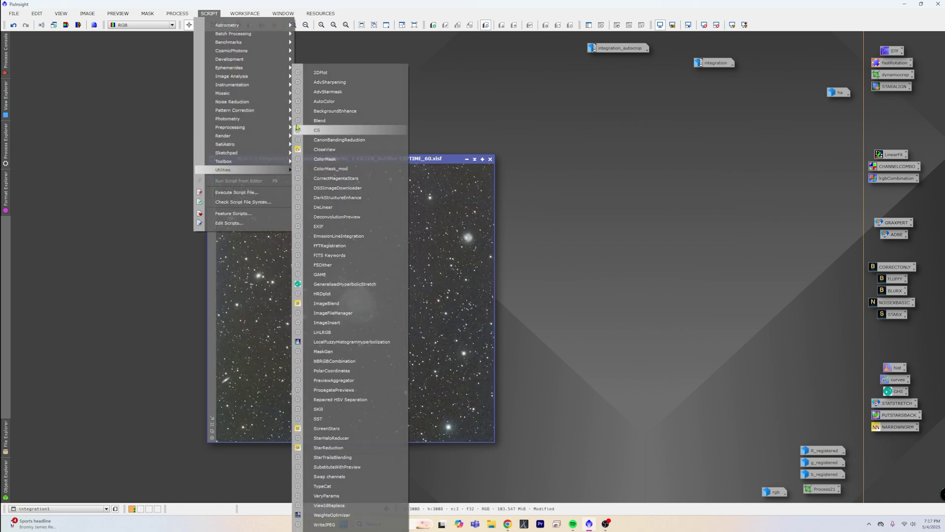
left_click(338, 101)
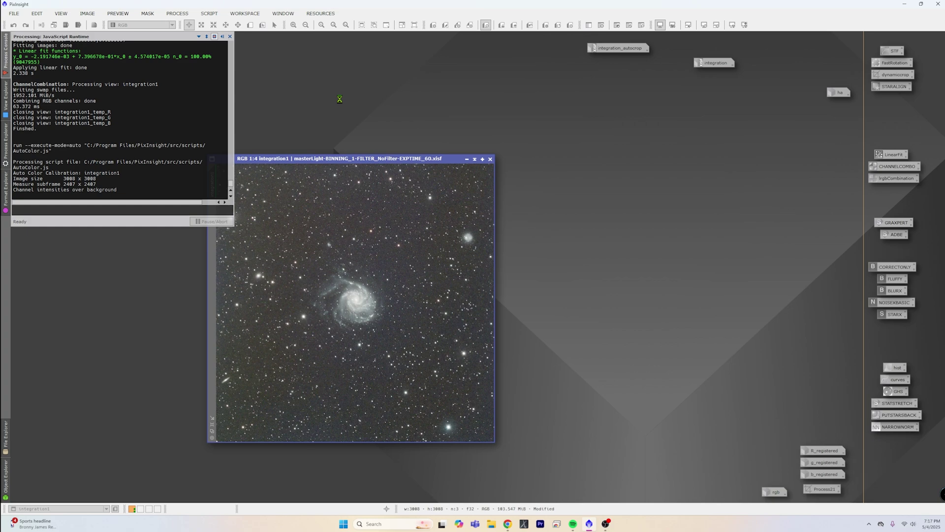
scroll(344, 295, "up", 3)
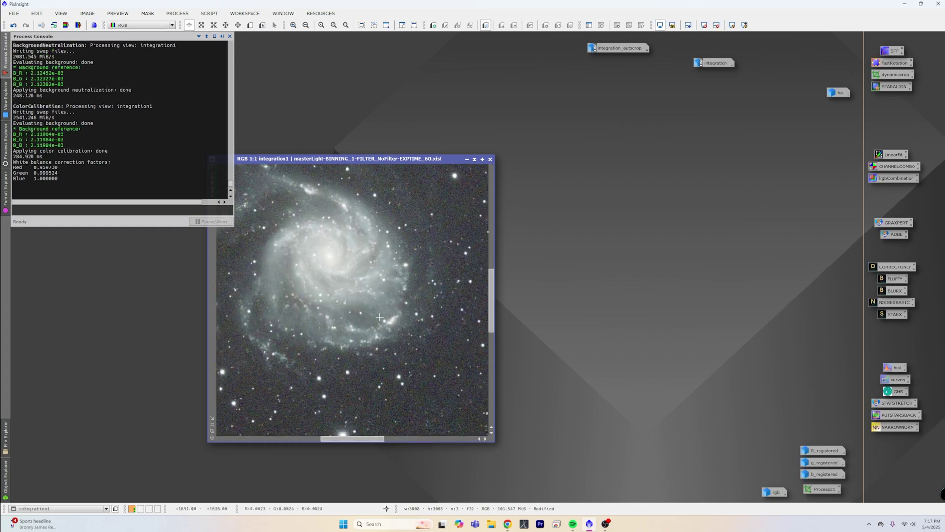
scroll(389, 319, "down", 1)
scroll(401, 323, "down", 1)
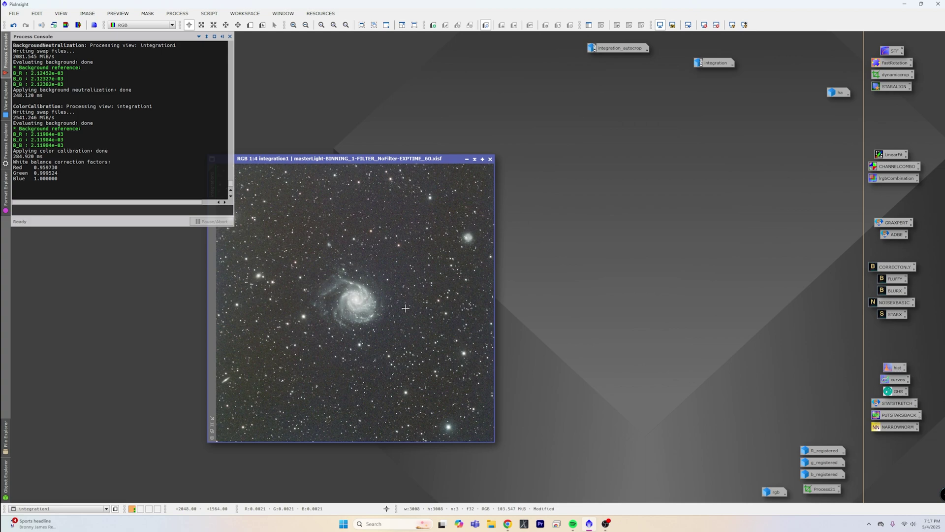
left_click(466, 160)
Open the Pleiades integration image and run AutoLinearFit on it.
double_click(712, 64)
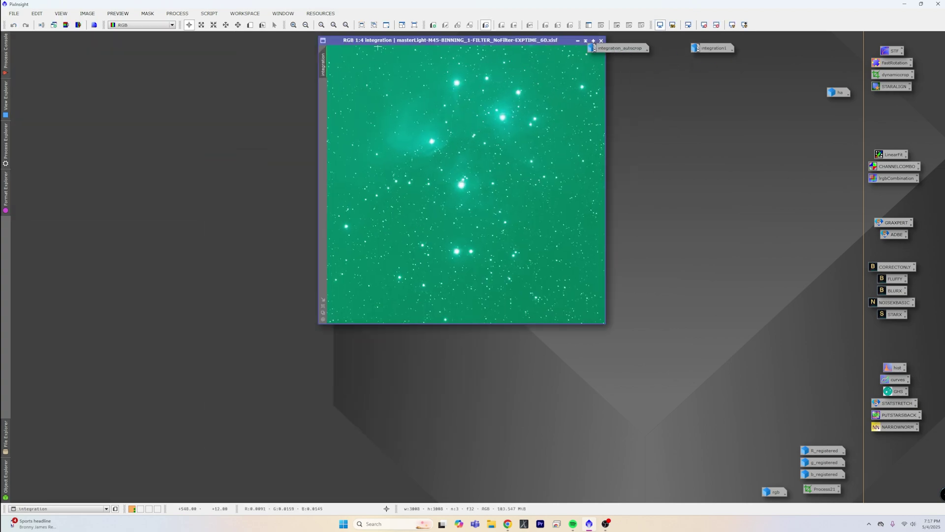
left_click_drag(470, 44, 332, 110)
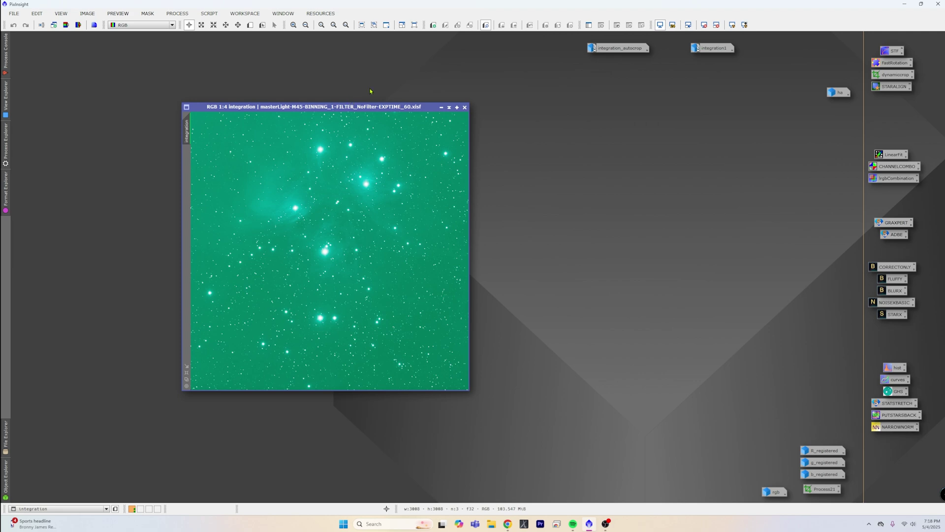
left_click(209, 13)
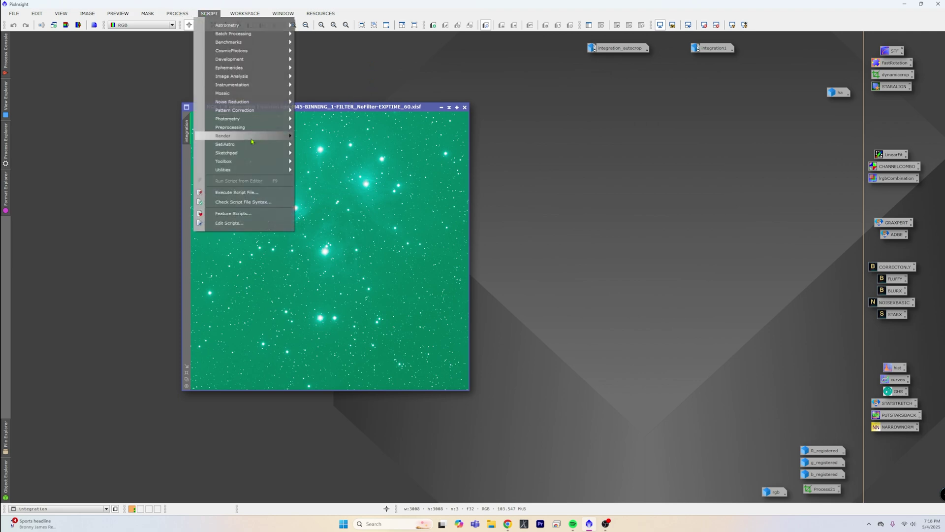
mouse_move(258, 168)
left_click(325, 162)
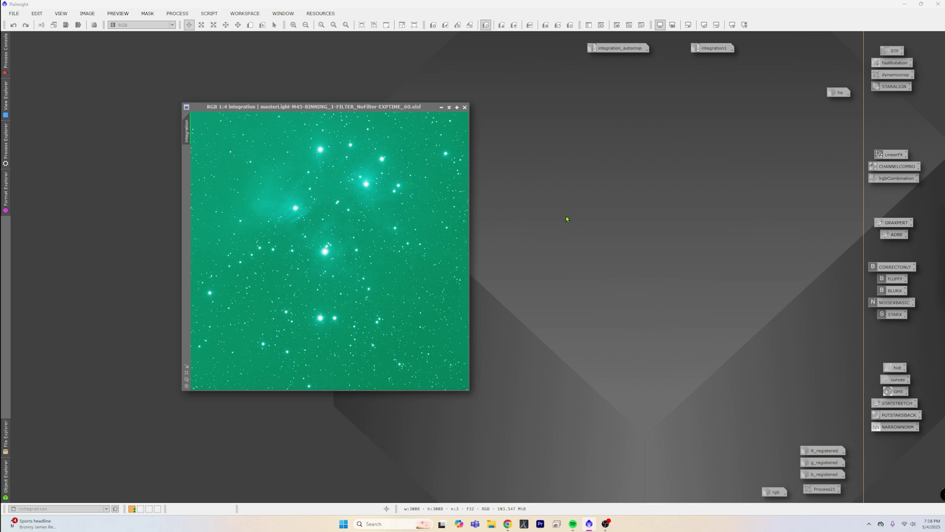
left_click(547, 261)
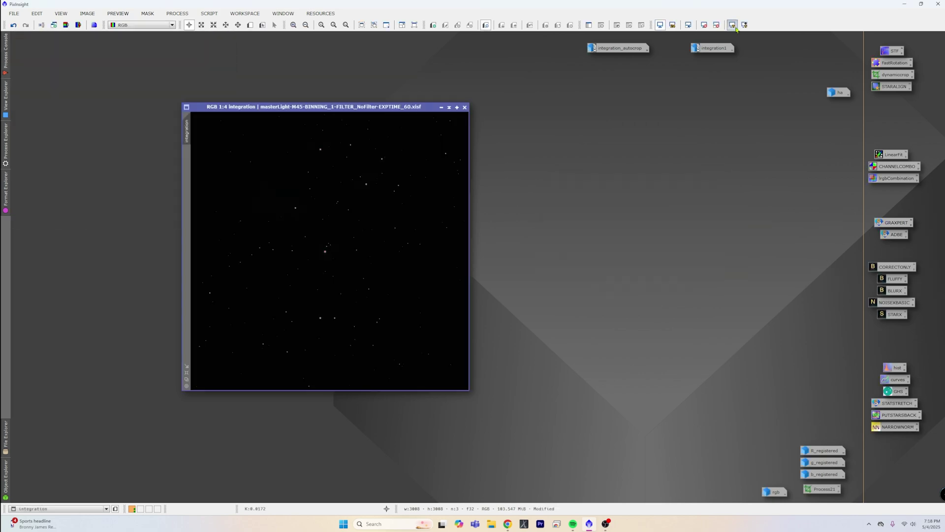
Colour-calibrate the Pleiades image with the AutoColor script.
left_click(209, 13)
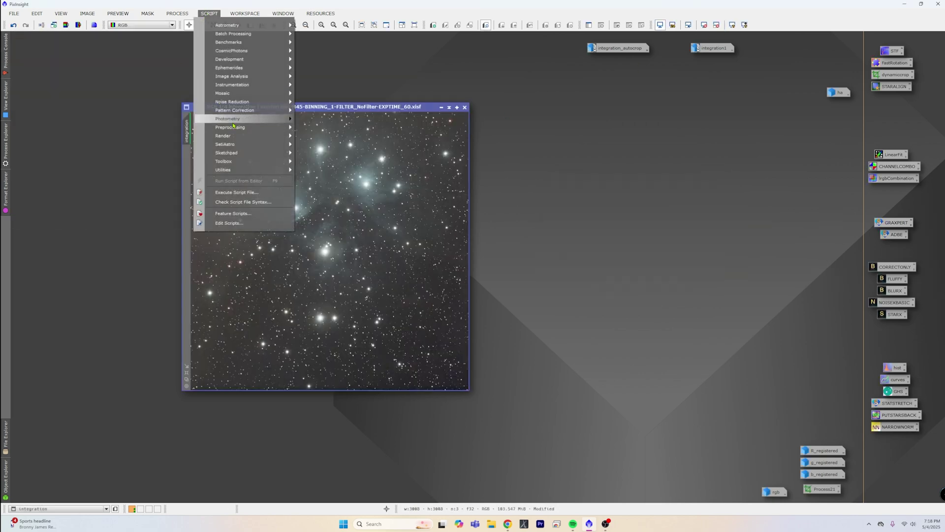
mouse_move(255, 171)
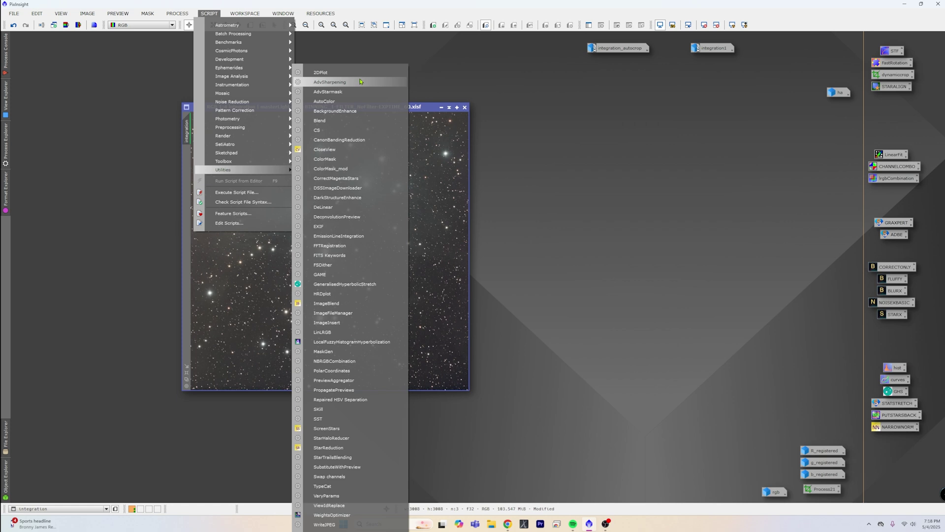
left_click(362, 102)
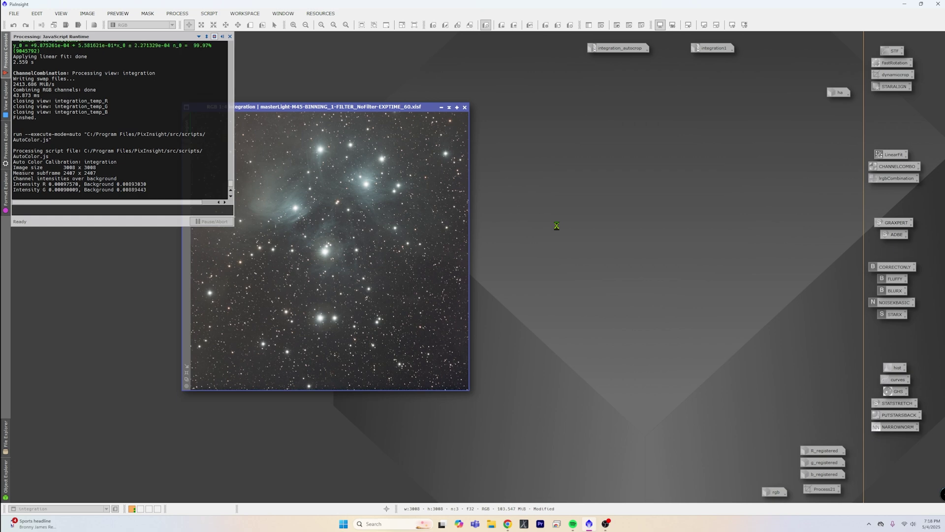
Apply SCNR Green removal (Average Neutral, amount 1.00) to the Pleiades image and inspect it.
left_click(314, 220)
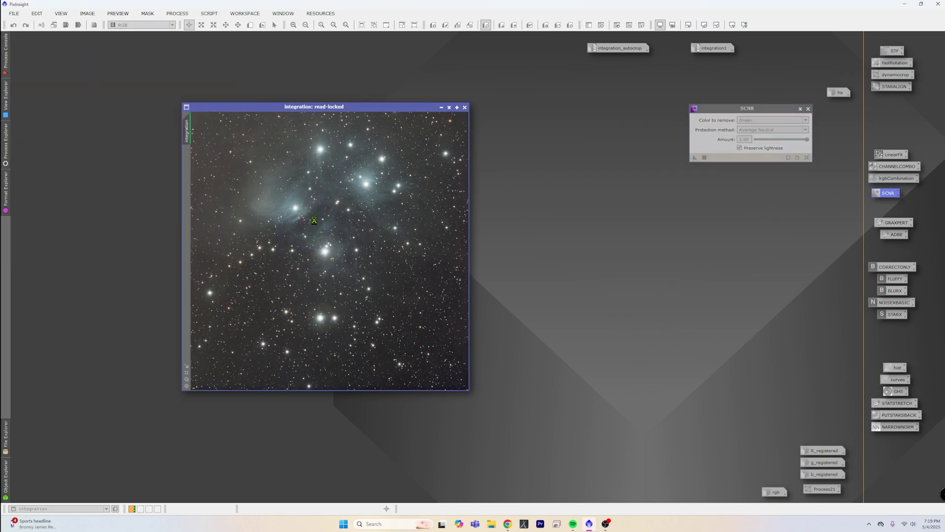
scroll(362, 263, "up", 4)
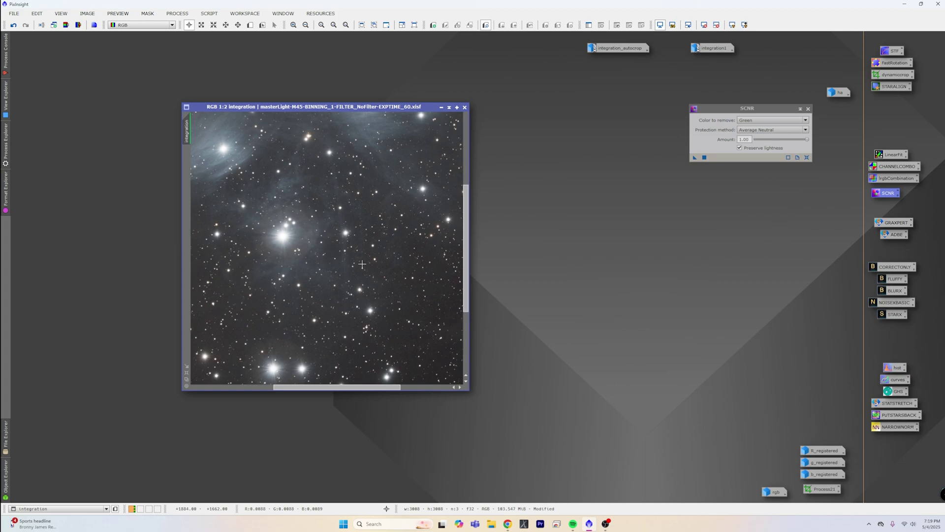
scroll(370, 266, "down", 3)
scroll(369, 266, "down", 1)
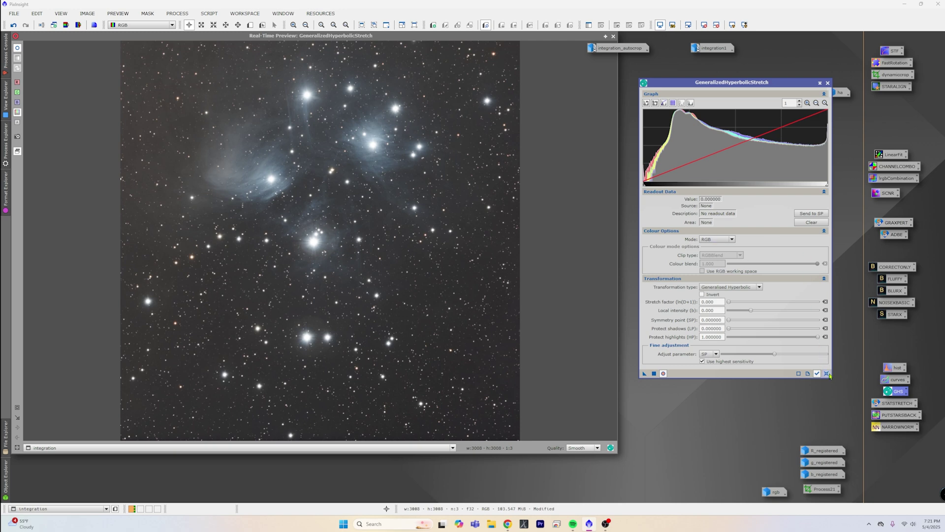
Reset GHS, switch to Saturation mode, set stretch factor 1.000, and apply it to the Pleiades image.
left_click(827, 373)
left_click(732, 239)
key("Escape")
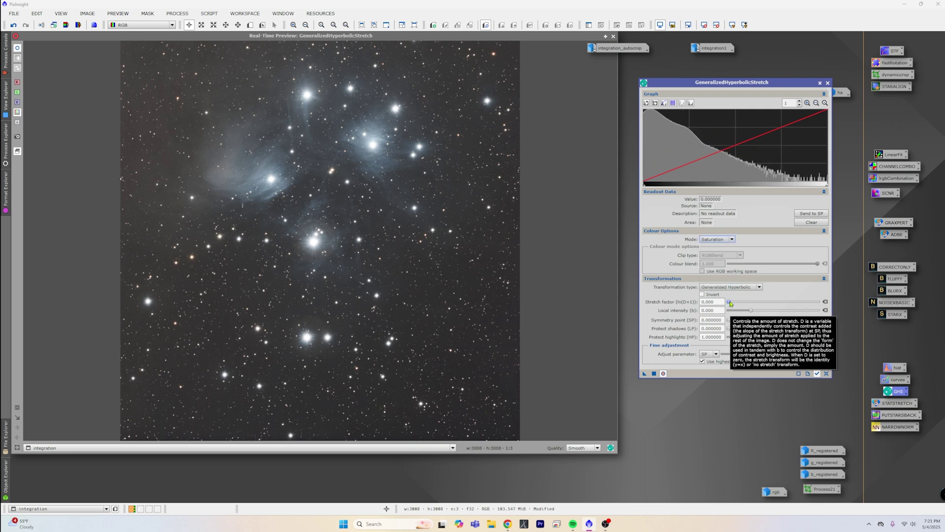
mouse_move(730, 304)
left_mouse_down()
mouse_move(745, 304)
mouse_move(735, 304)
left_mouse_up()
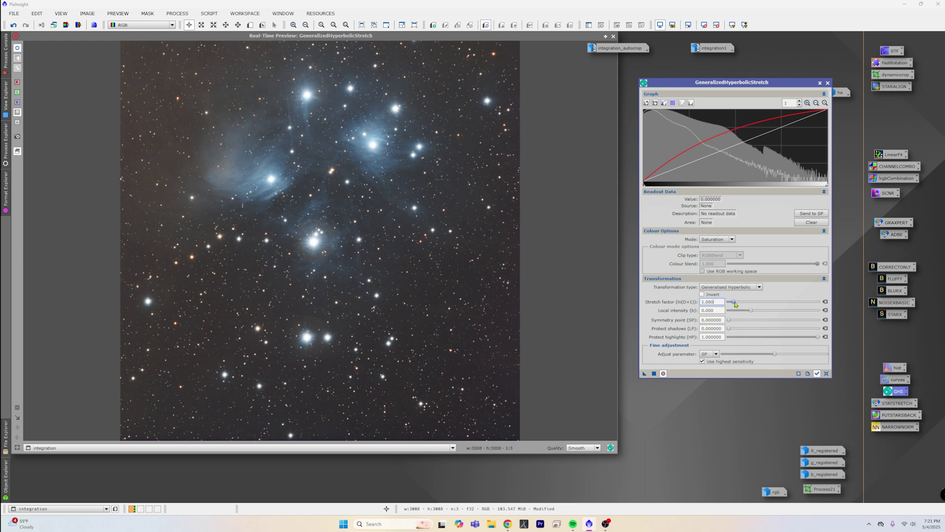
left_click_drag(735, 305, 735, 304)
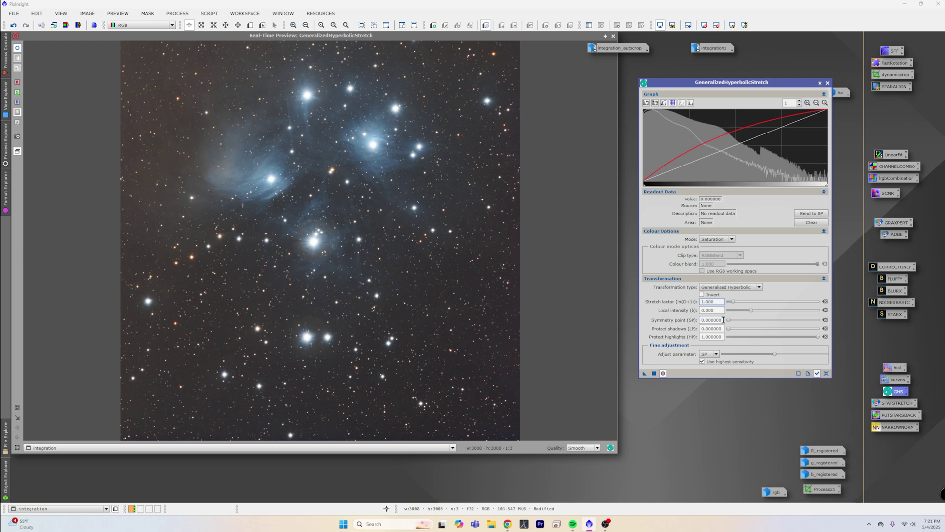
left_click(654, 373)
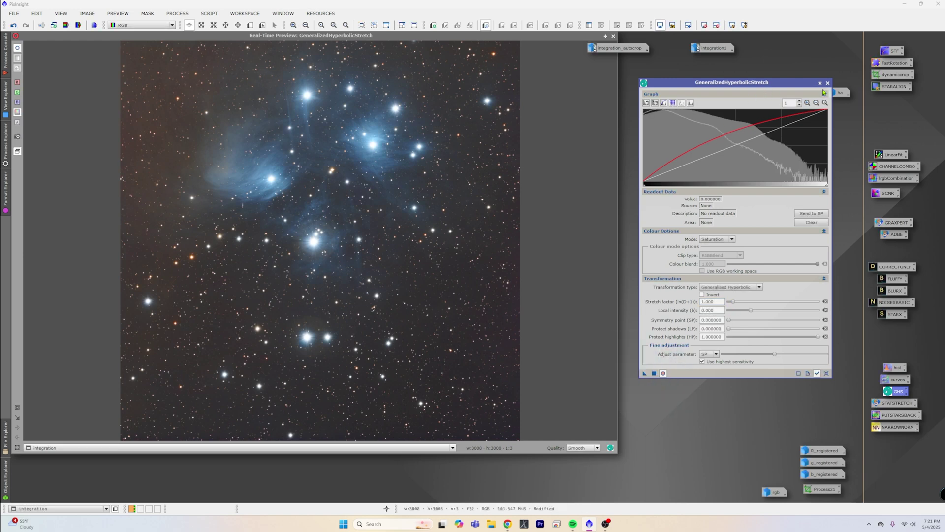
left_click(827, 84)
Close the real-time preview, then reposition and enlarge the Pleiades image window.
left_click(614, 37)
left_click_drag(268, 61, 371, 44)
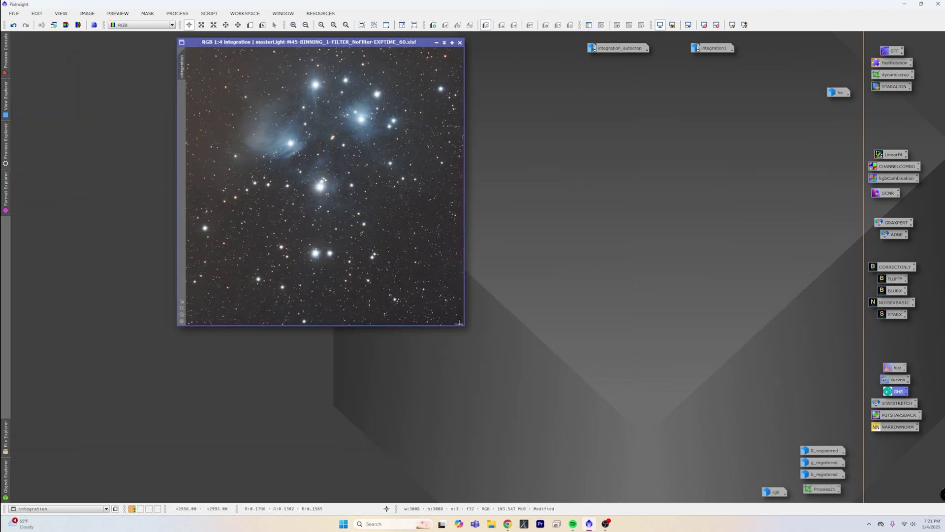
left_click_drag(463, 322, 682, 485)
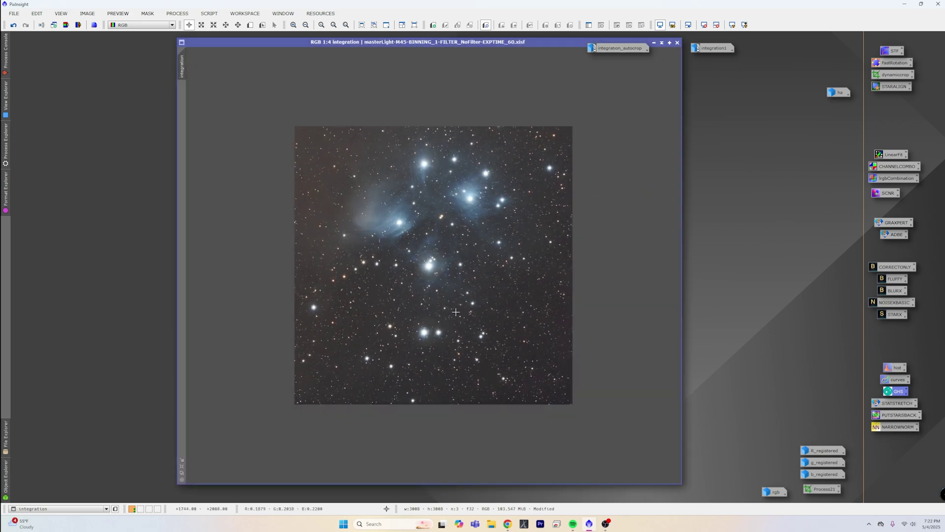
scroll(461, 320, "up", 4)
scroll(463, 319, "down", 3)
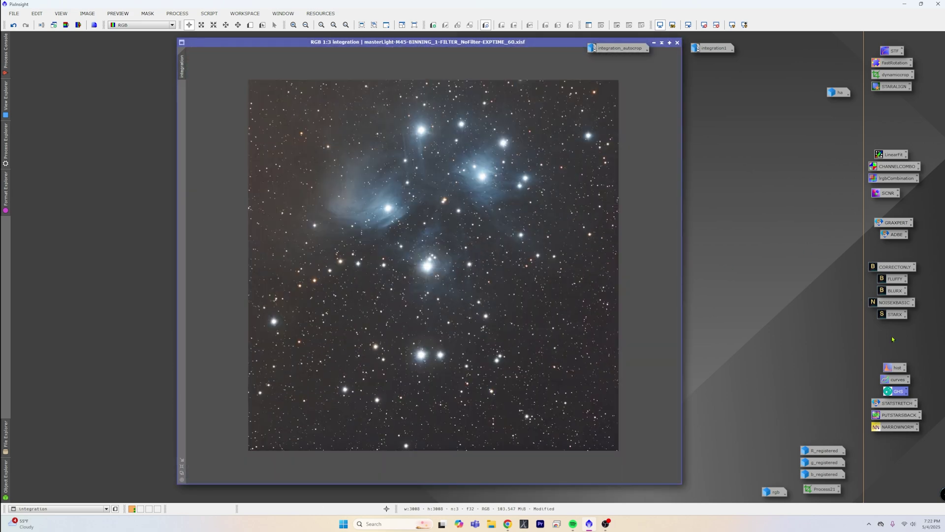
Apply the NOISEXBASIC NoiseXTerminator instance (intensity 0.75, colour 1.00) to the Pleiades image.
double_click(895, 303)
left_click_drag(373, 162, 782, 151)
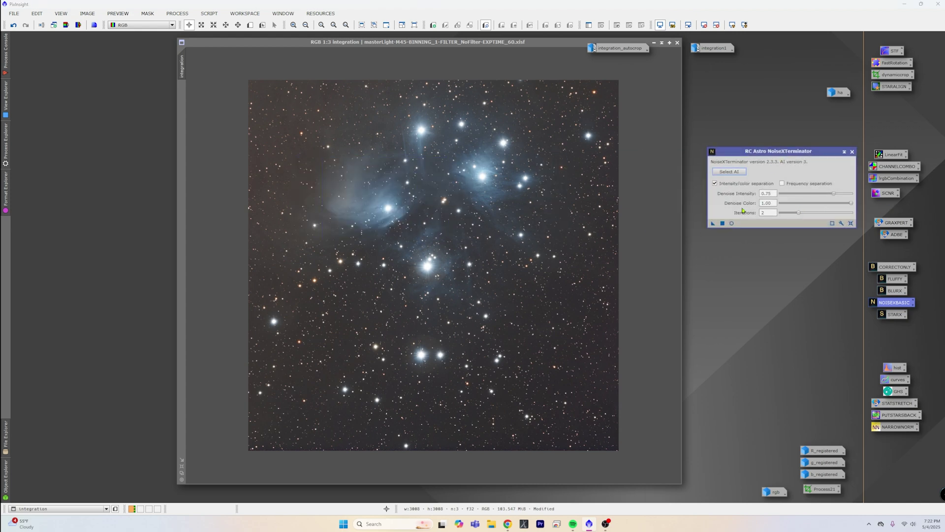
left_click_drag(436, 236, 438, 235)
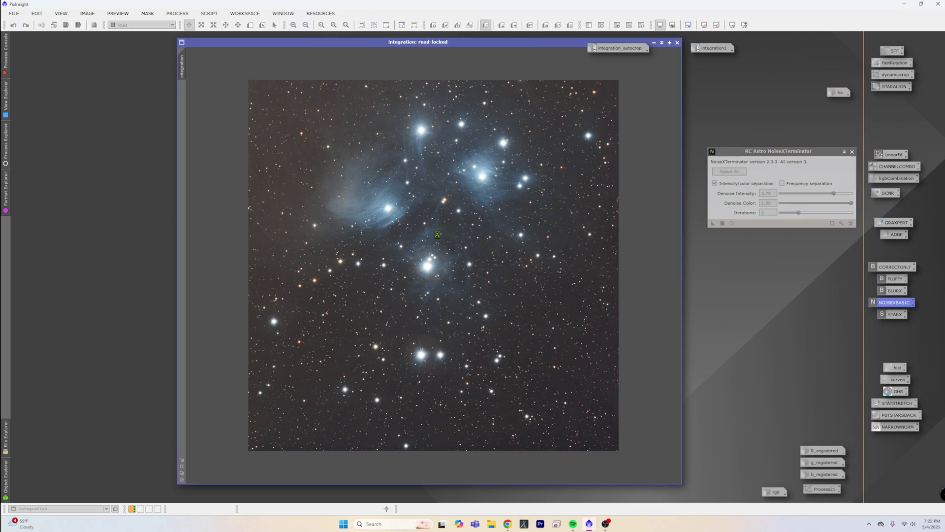
scroll(517, 312, "up", 4)
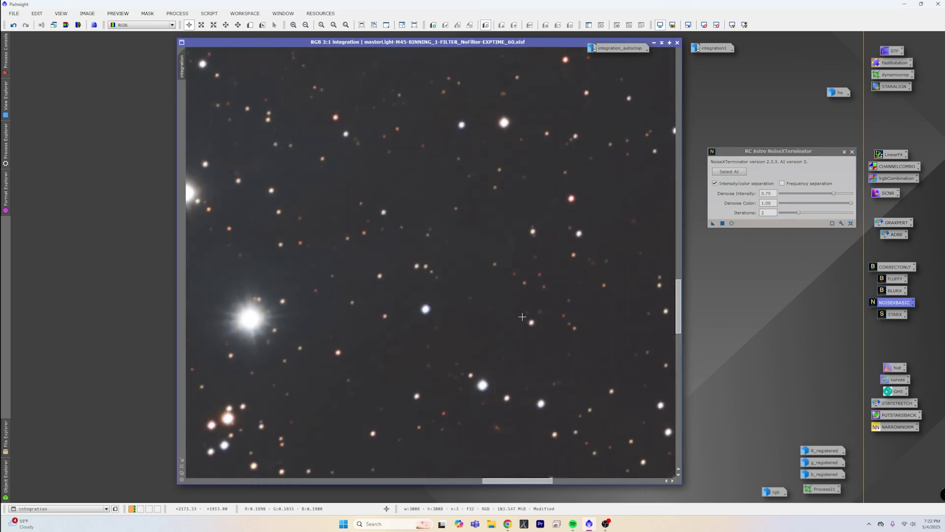
scroll(523, 317, "down", 4)
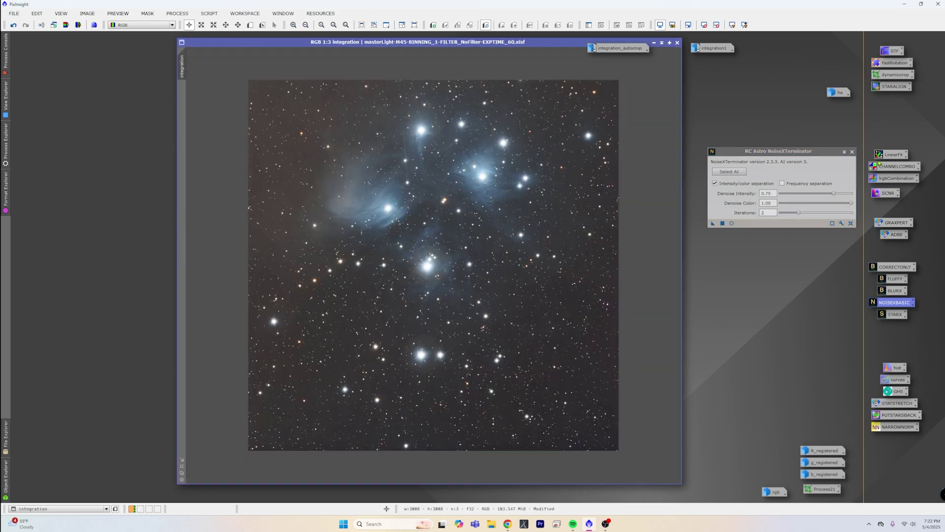
left_click(852, 152)
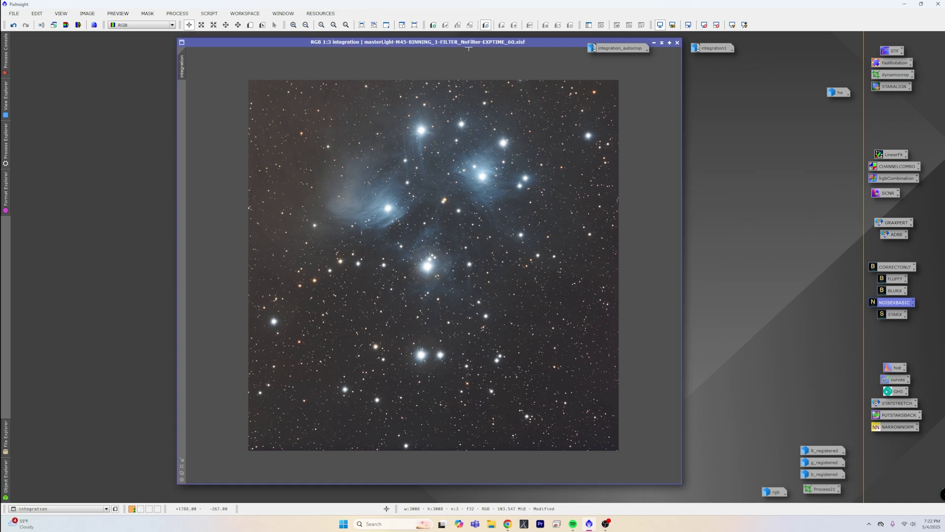
Drag the denoised Pleiades integration window by its title bar to the left.
left_click_drag(482, 44, 365, 38)
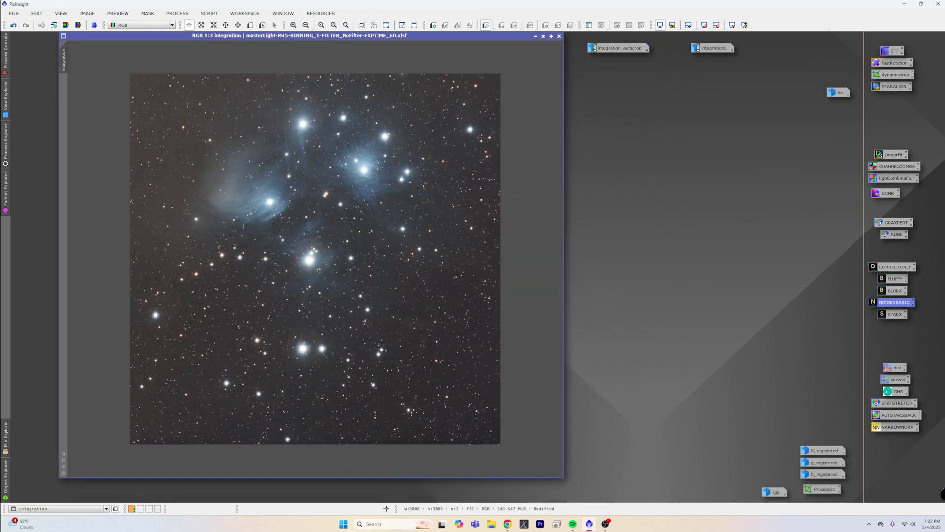